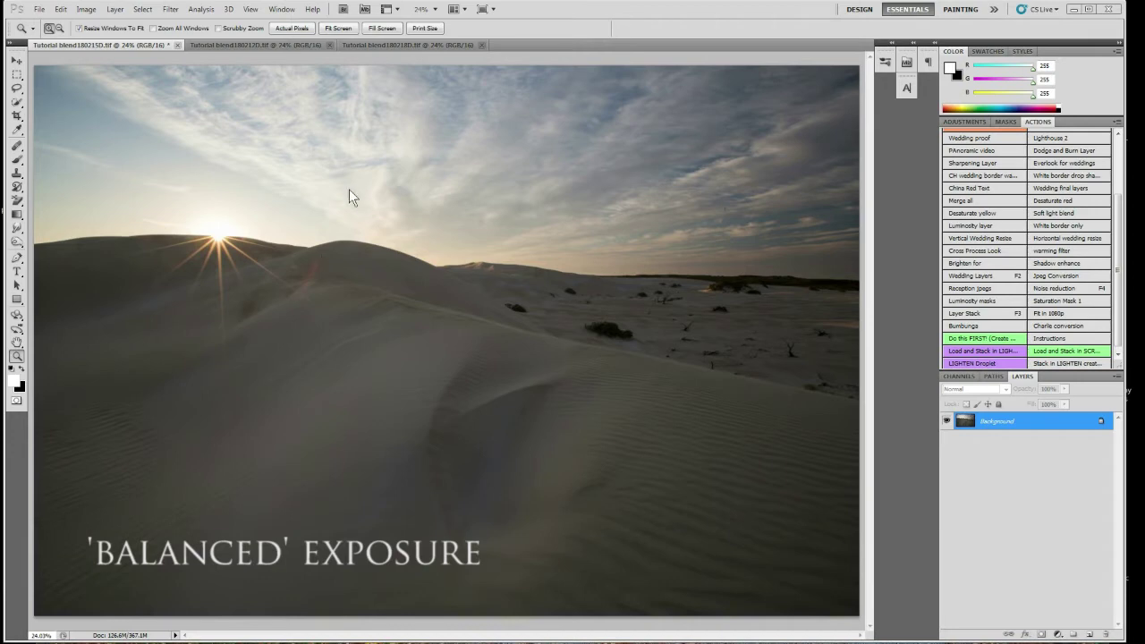
# - Compare the underexposed, overexposed and balanced exposures, and review the luminosity channels saved in the balanced image
pyautogui.click(244, 41)
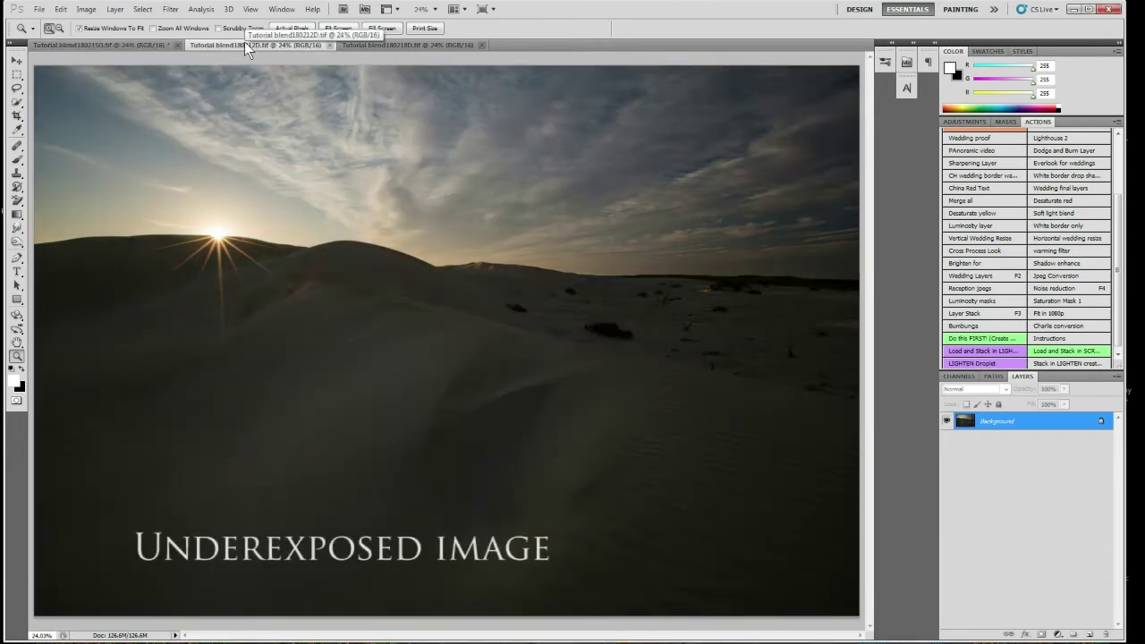
pyautogui.click(382, 45)
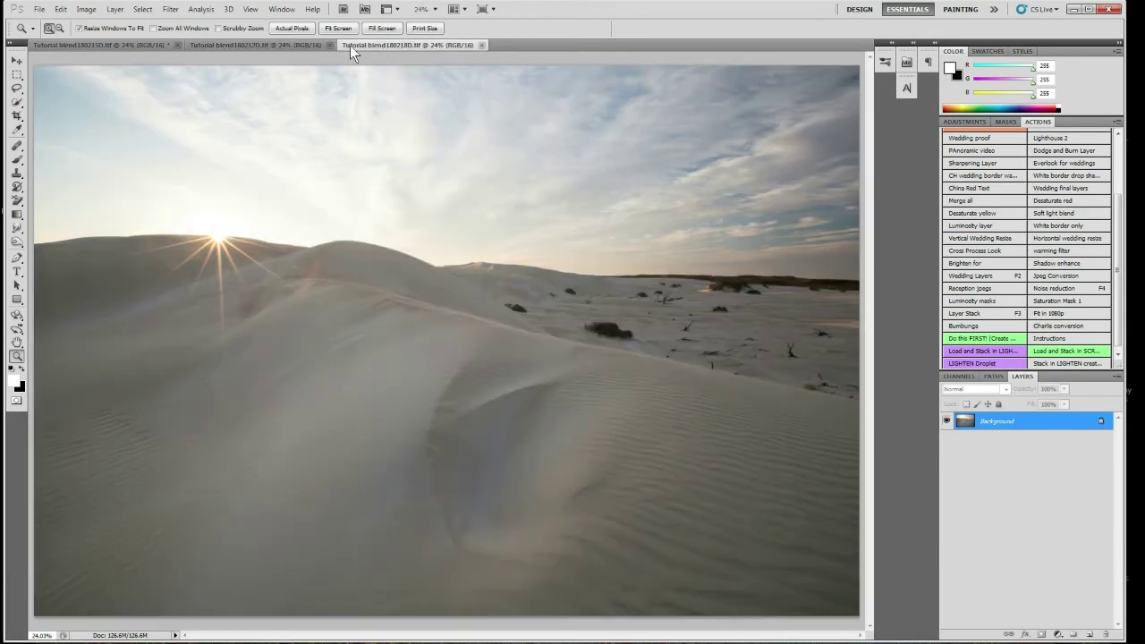
pyautogui.click(131, 45)
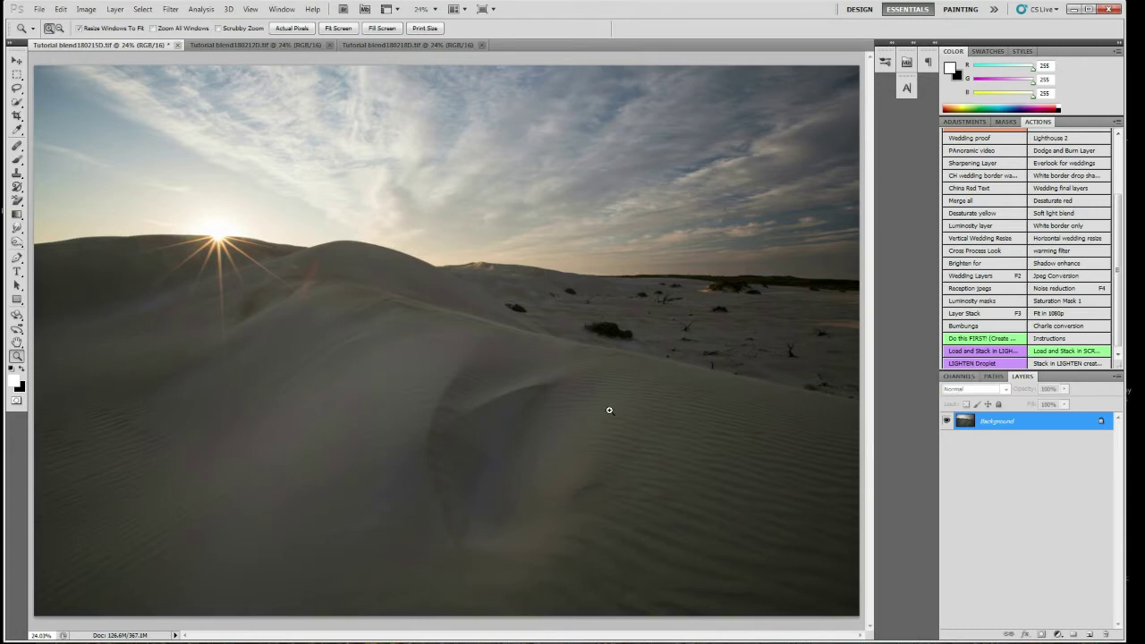
pyautogui.click(953, 377)
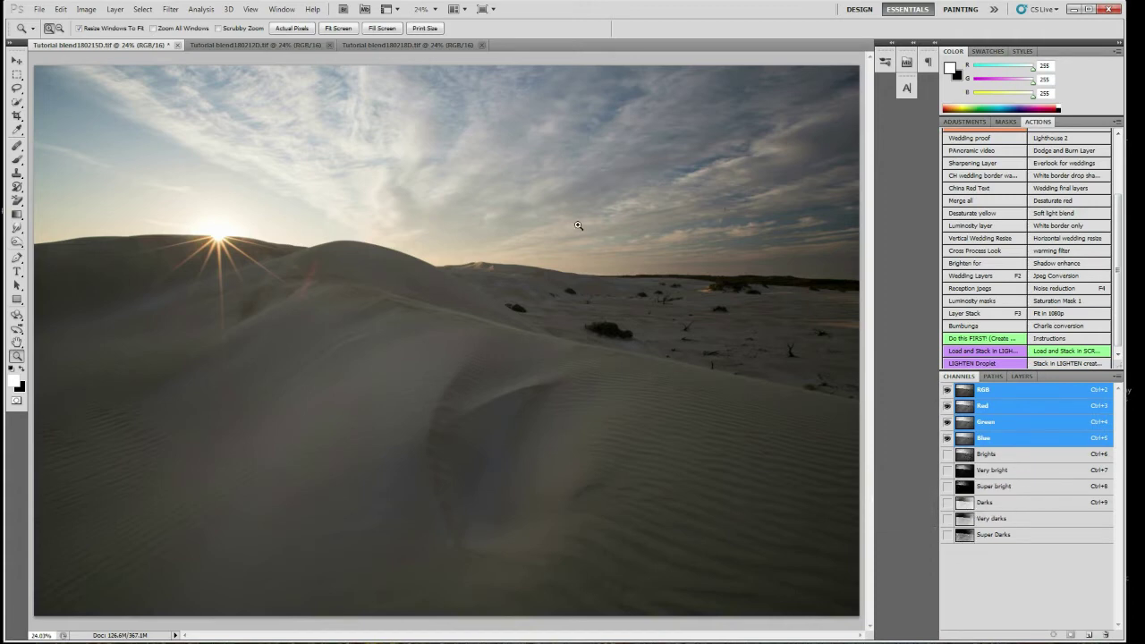
pyautogui.click(1013, 378)
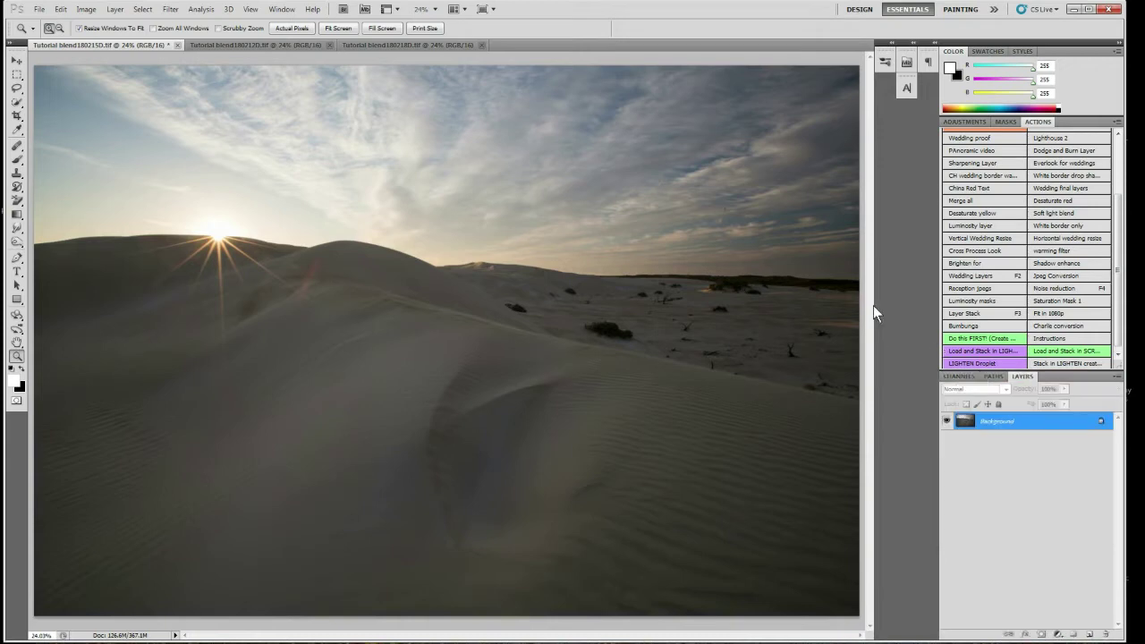
# - Copy the whole overexposed image, Tutorial blend180218D.tif, onto a new layer above the balanced exposure and close its source file
pyautogui.click(371, 47)
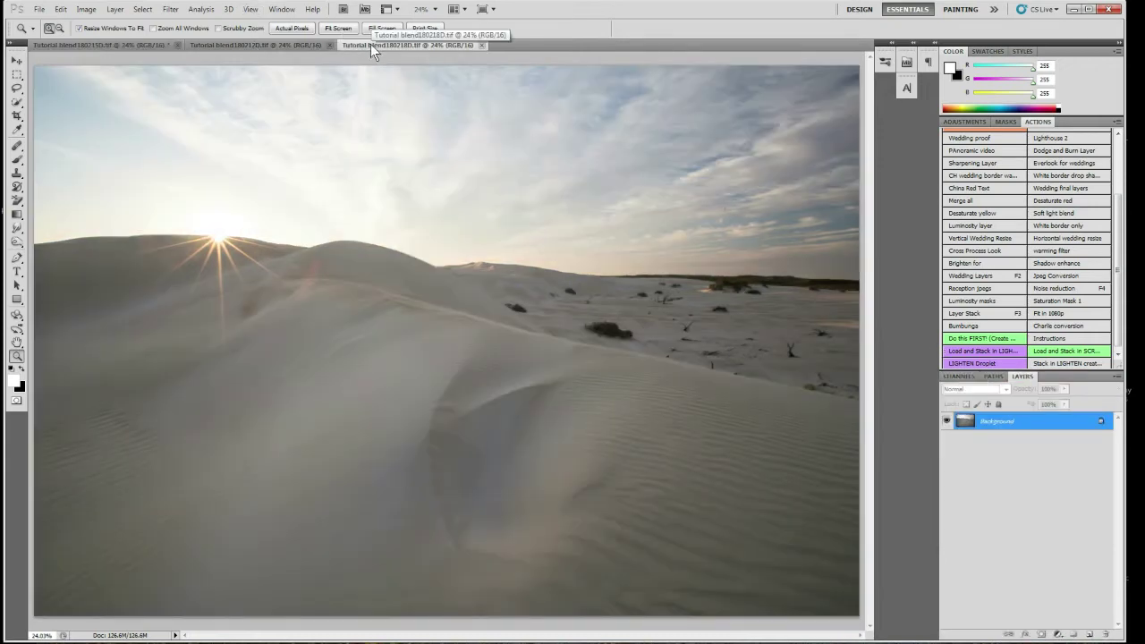
pyautogui.hotkey('ctrl', 'a')
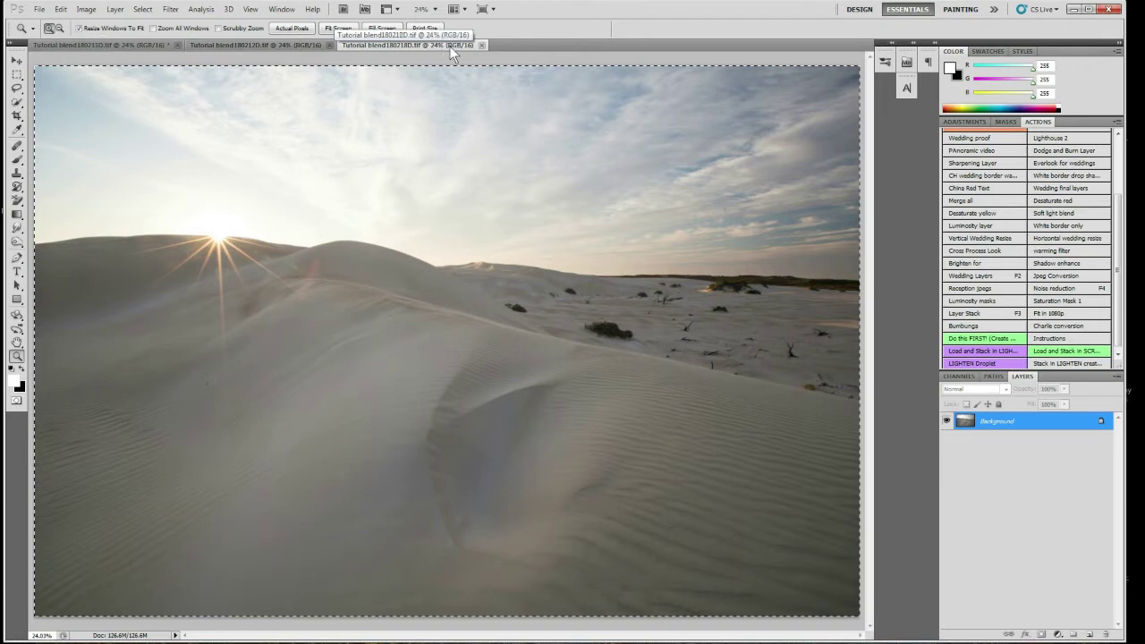
pyautogui.click(482, 46)
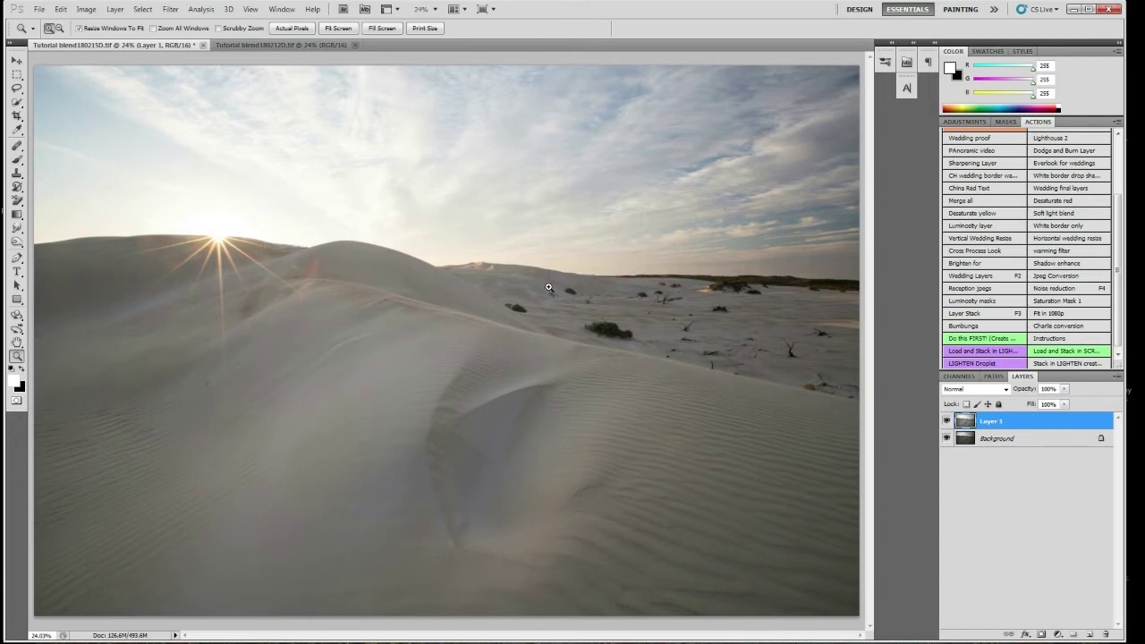
# - Load the Darks channel as a selection and apply it as a layer mask on the overexposed Layer 1
pyautogui.click(958, 376)
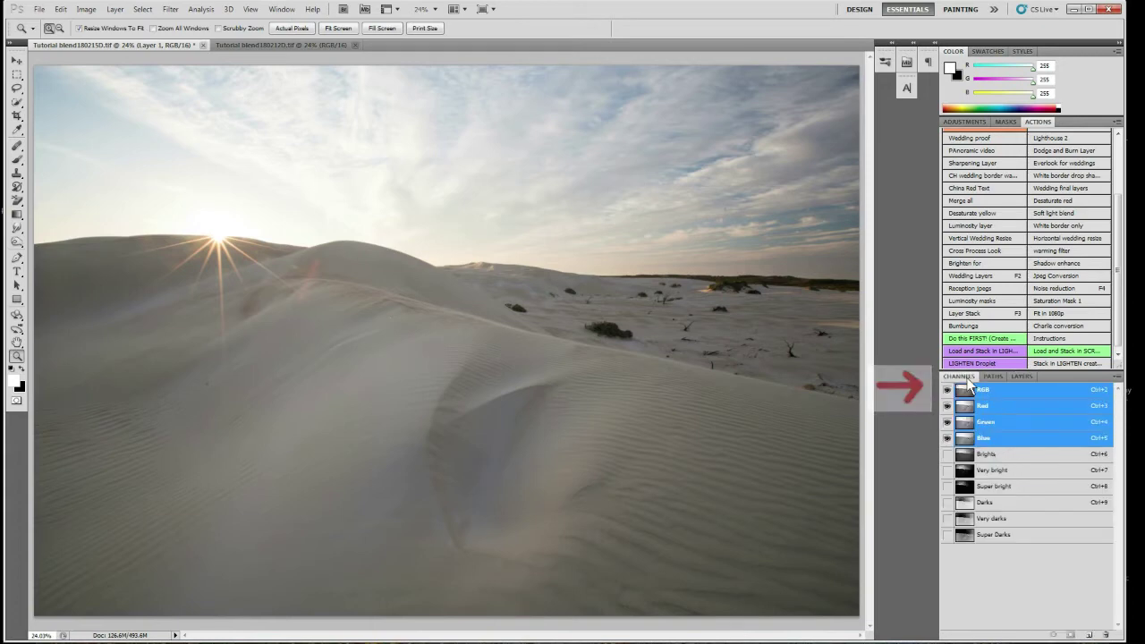
pyautogui.keyDown('ctrl'); pyautogui.click(963, 504); pyautogui.keyUp('ctrl')
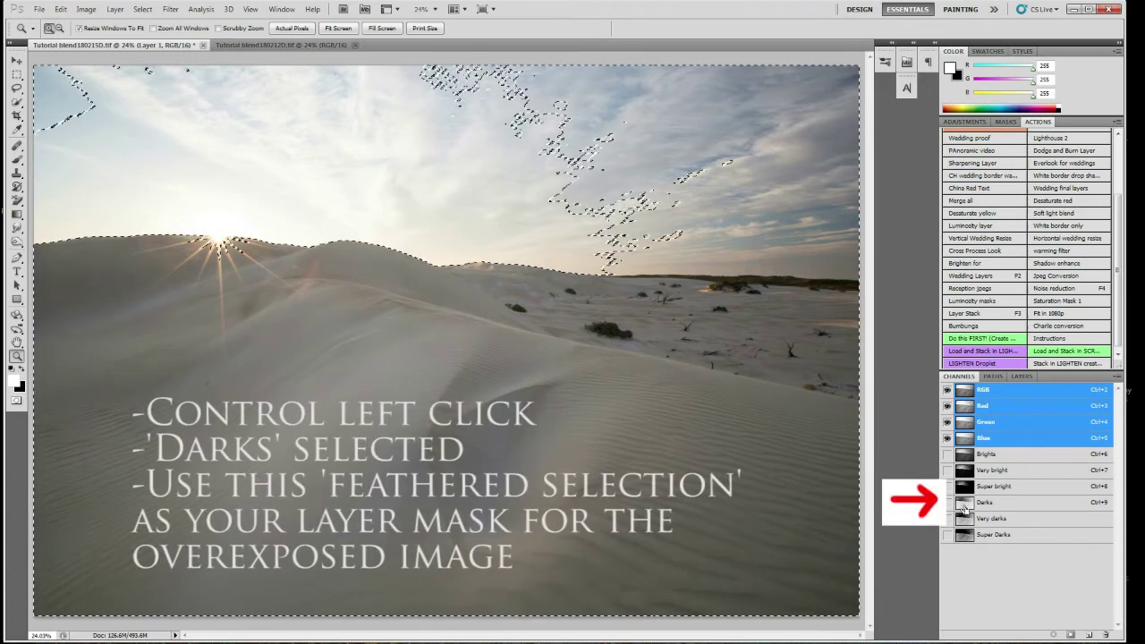
pyautogui.click(1019, 376)
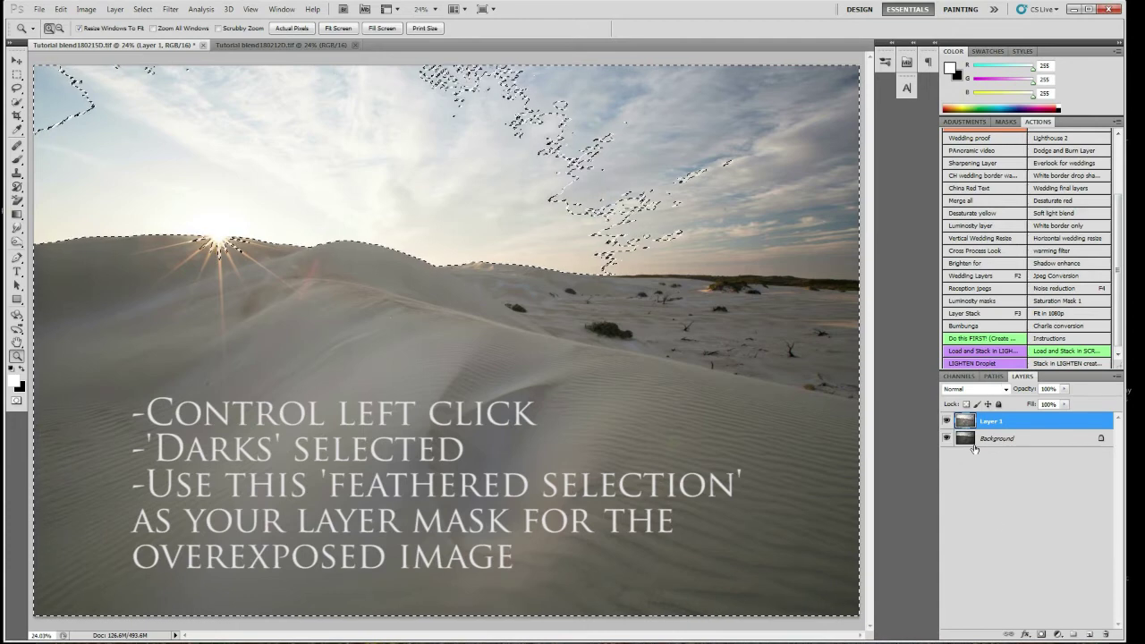
pyautogui.click(1042, 635)
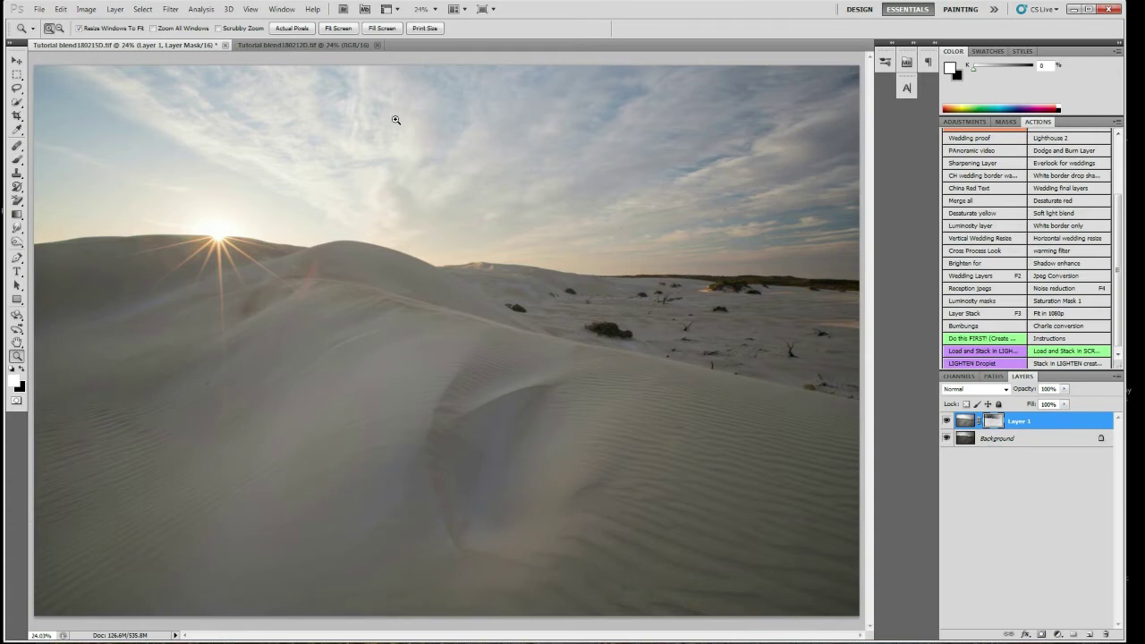
# - Copy the whole underexposed image, Tutorial blend180212D.tif, close its file and paste it as the top layer of the blend
pyautogui.click(318, 49)
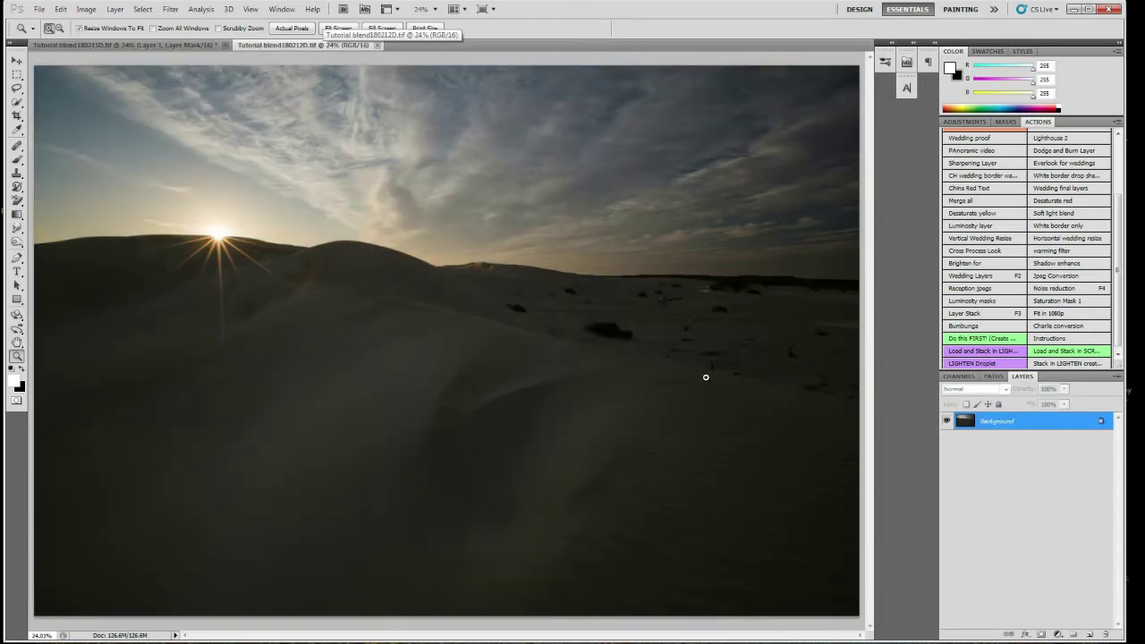
pyautogui.hotkey('ctrl', 'a')
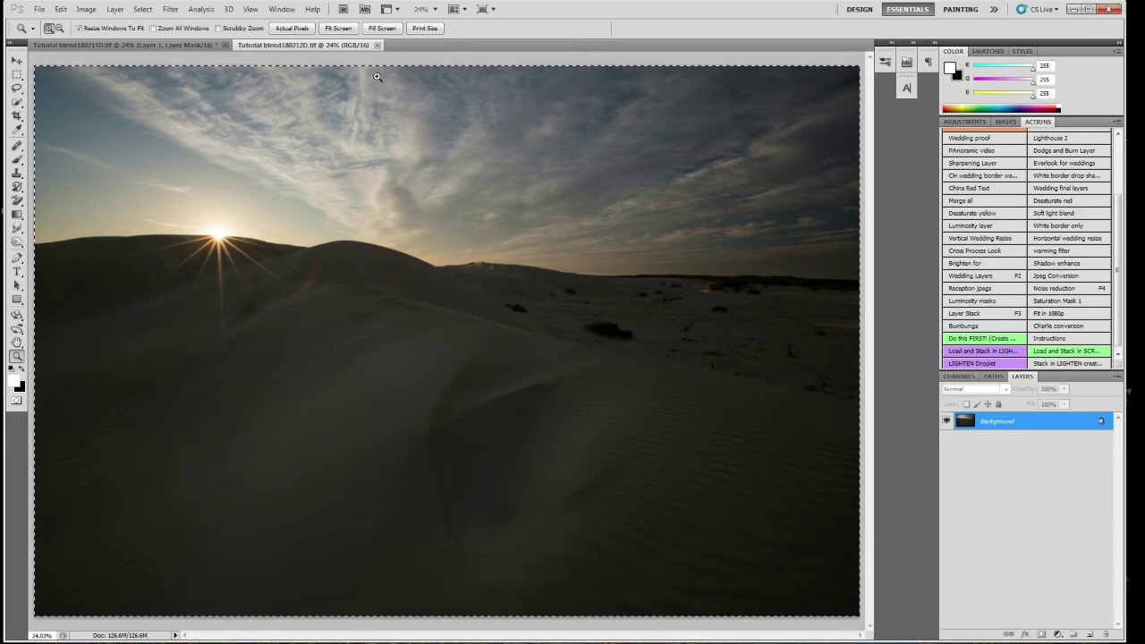
pyautogui.click(378, 45)
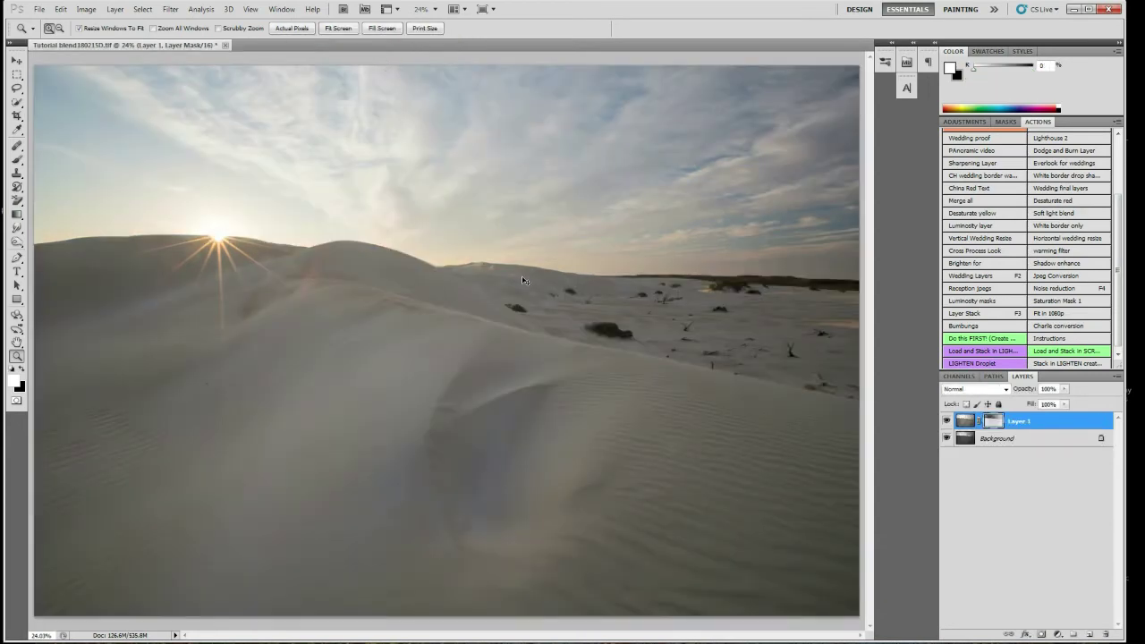
pyautogui.hotkey('ctrl', 'v')
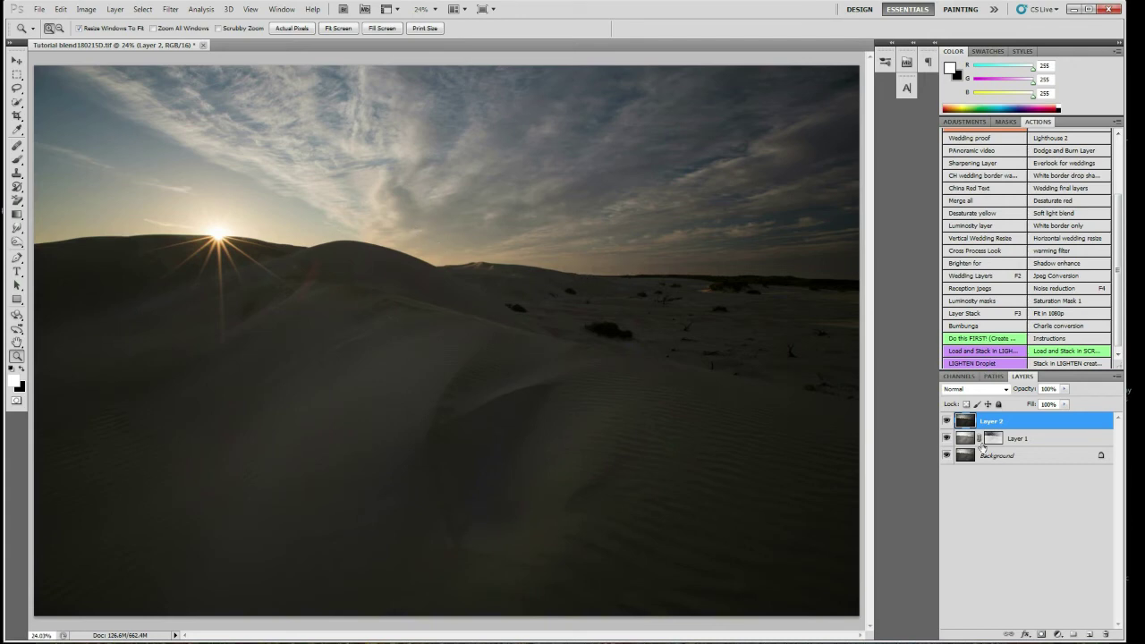
# - Load the Very bright channel as a selection and apply it as a layer mask on the underexposed Layer 2
pyautogui.click(958, 377)
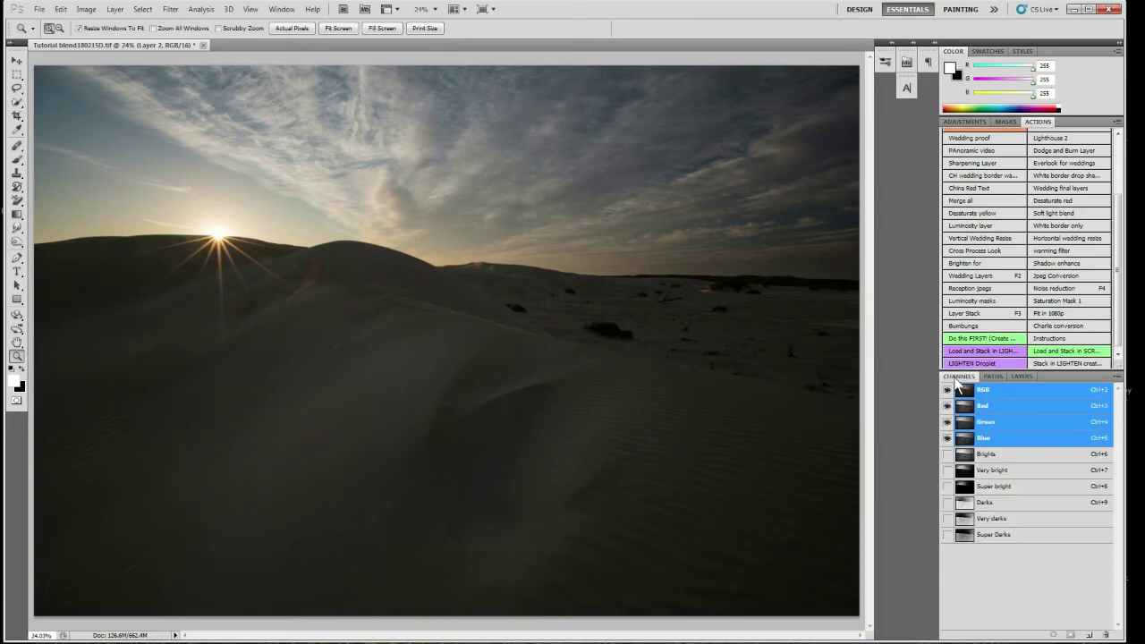
pyautogui.keyDown('ctrl'); pyautogui.click(968, 477); pyautogui.keyUp('ctrl')
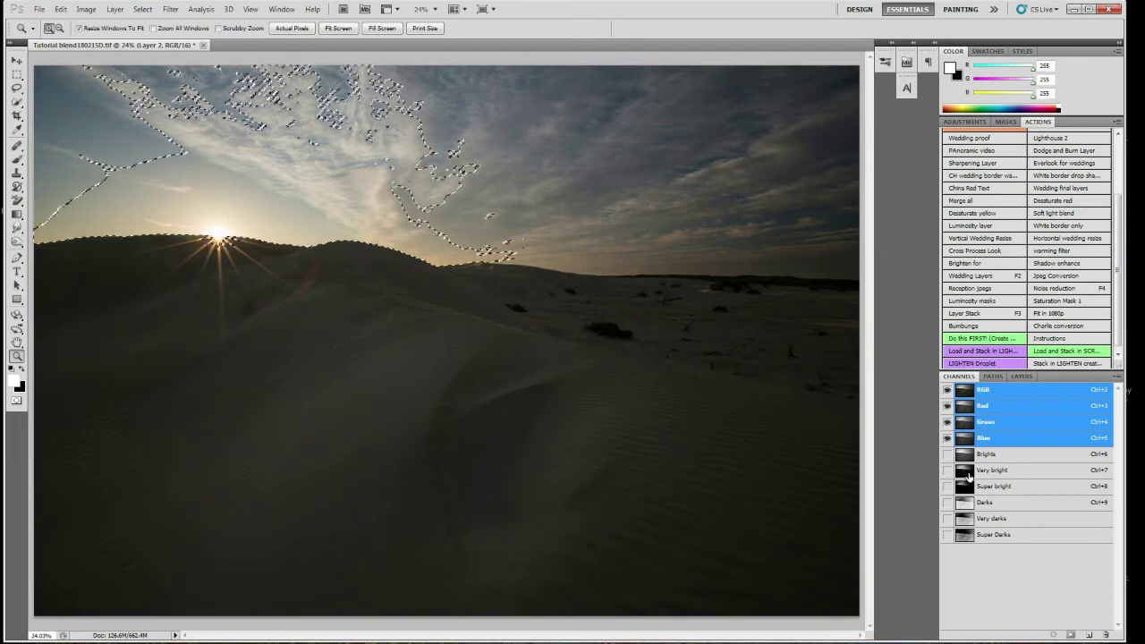
pyautogui.click(1014, 376)
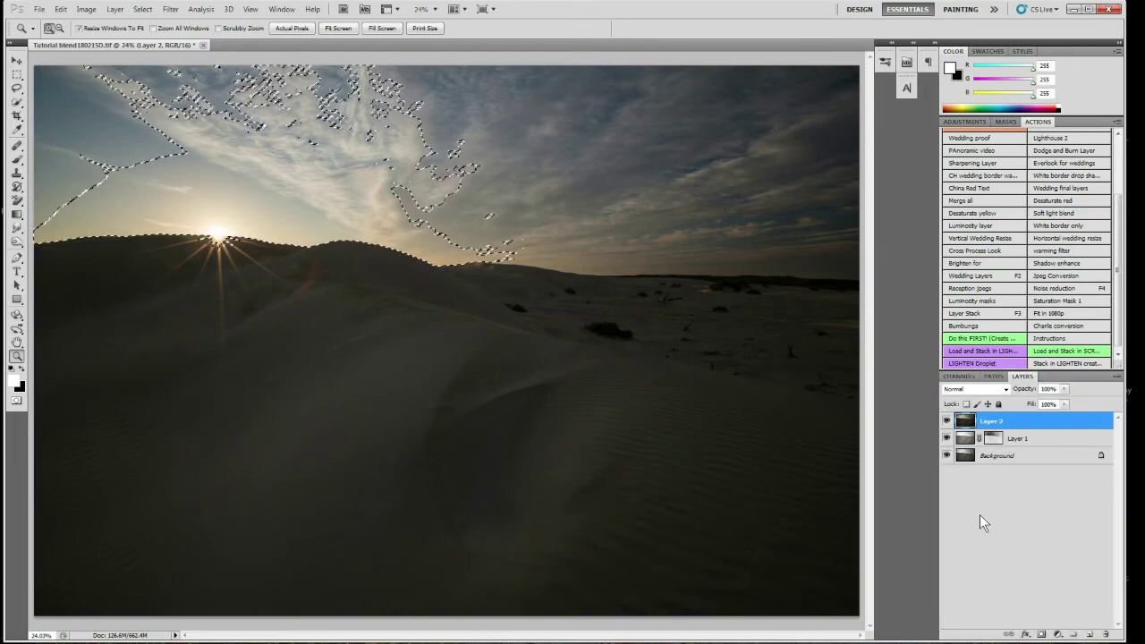
pyautogui.click(1041, 635)
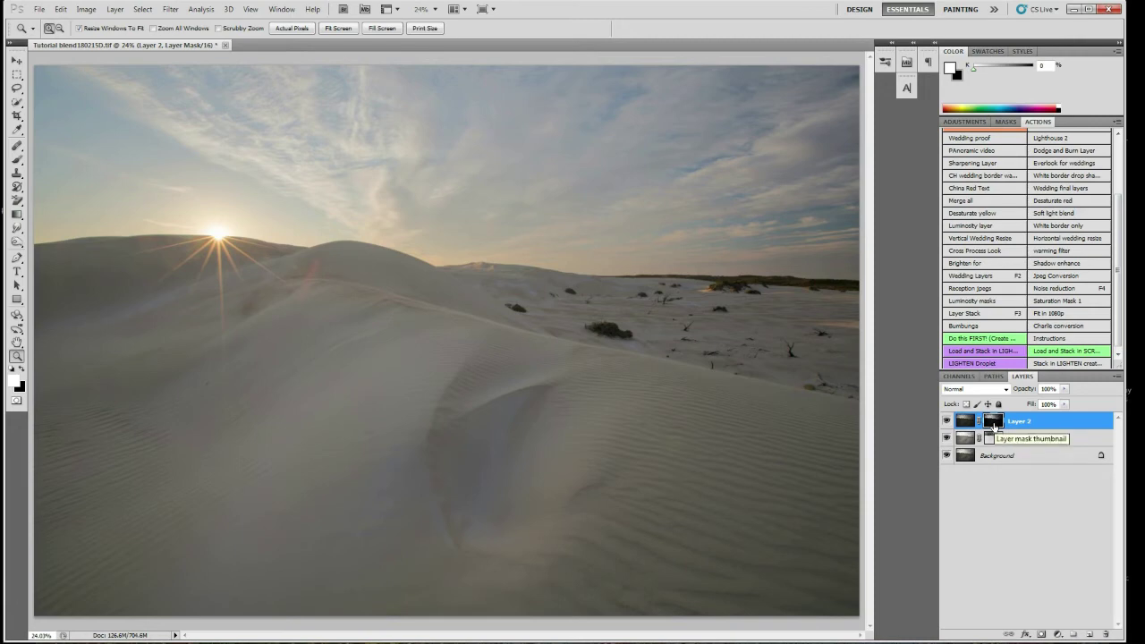
# - Set up the Brush tool with 25% opacity, 25% flow and a size of 800 px
pyautogui.press('b')
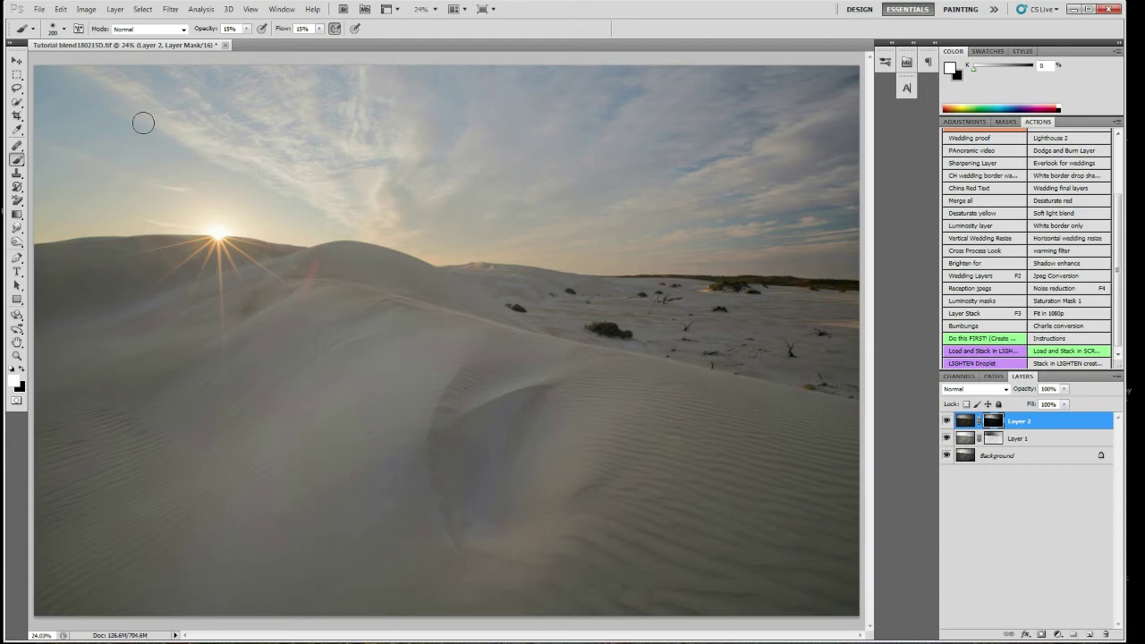
pyautogui.click(231, 28)
pyautogui.write('25')
pyautogui.press('Tab')
pyautogui.write('2')
pyautogui.press(']')
pyautogui.press(']')
pyautogui.press(']')
pyautogui.press(']')
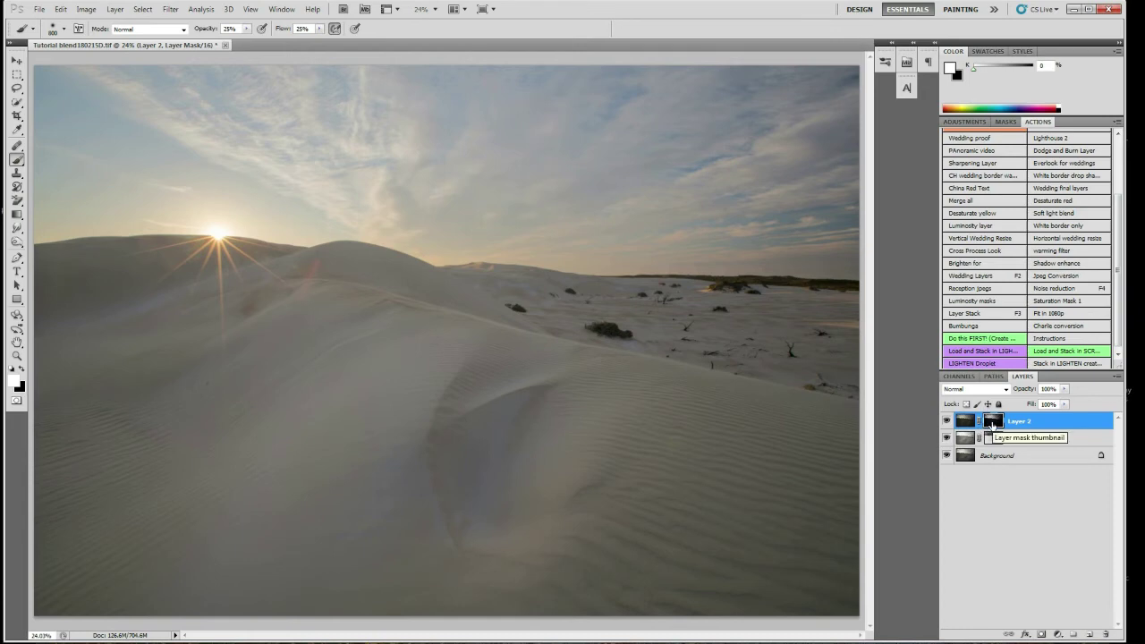
# - Toggle Layer 2's mask off and on to compare the full underexposed image with the masked blend
pyautogui.keyDown('shift'); pyautogui.click(993, 423); pyautogui.keyUp('shift')
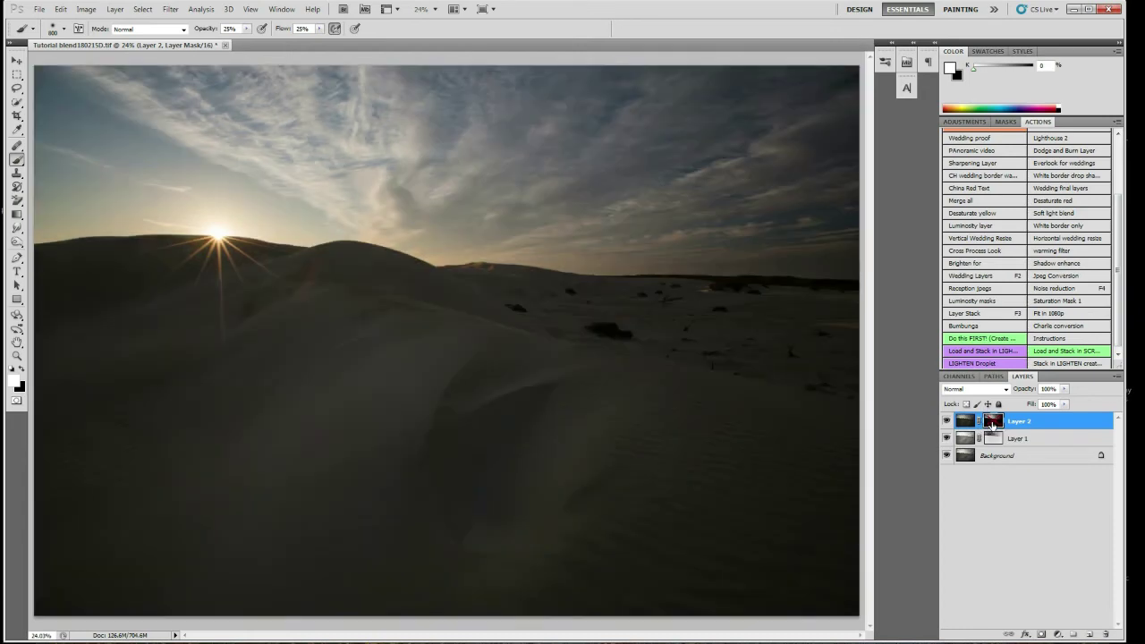
pyautogui.keyDown('shift'); pyautogui.click(991, 424); pyautogui.keyUp('shift')
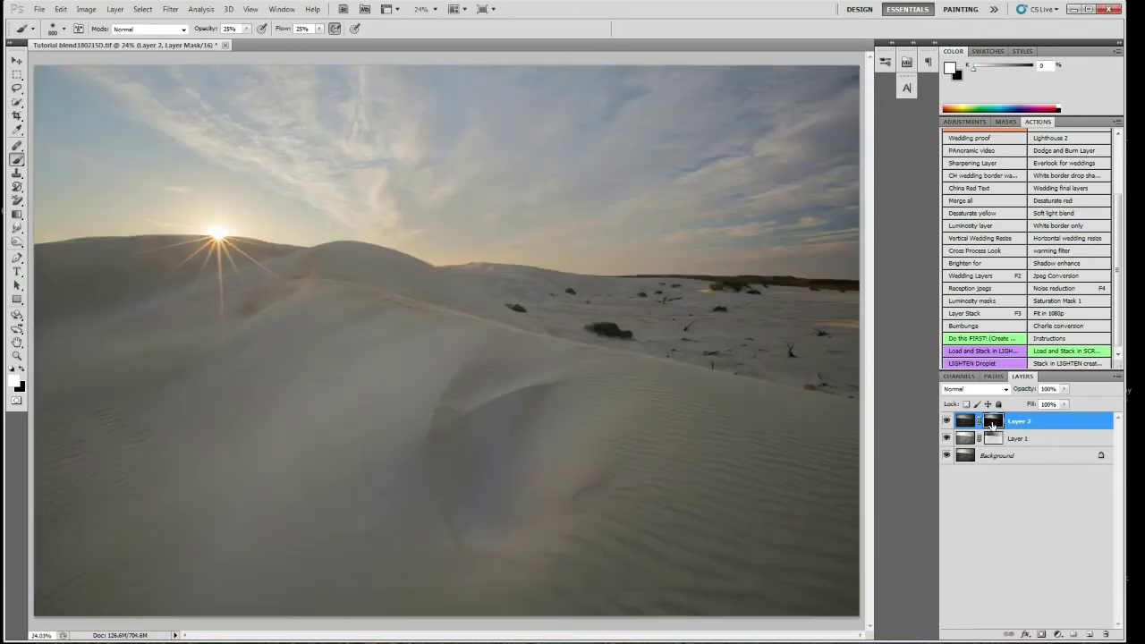
pyautogui.keyDown('shift'); pyautogui.click(991, 424); pyautogui.keyUp('shift')
pyautogui.keyDown('shift'); pyautogui.click(991, 424); pyautogui.keyUp('shift')
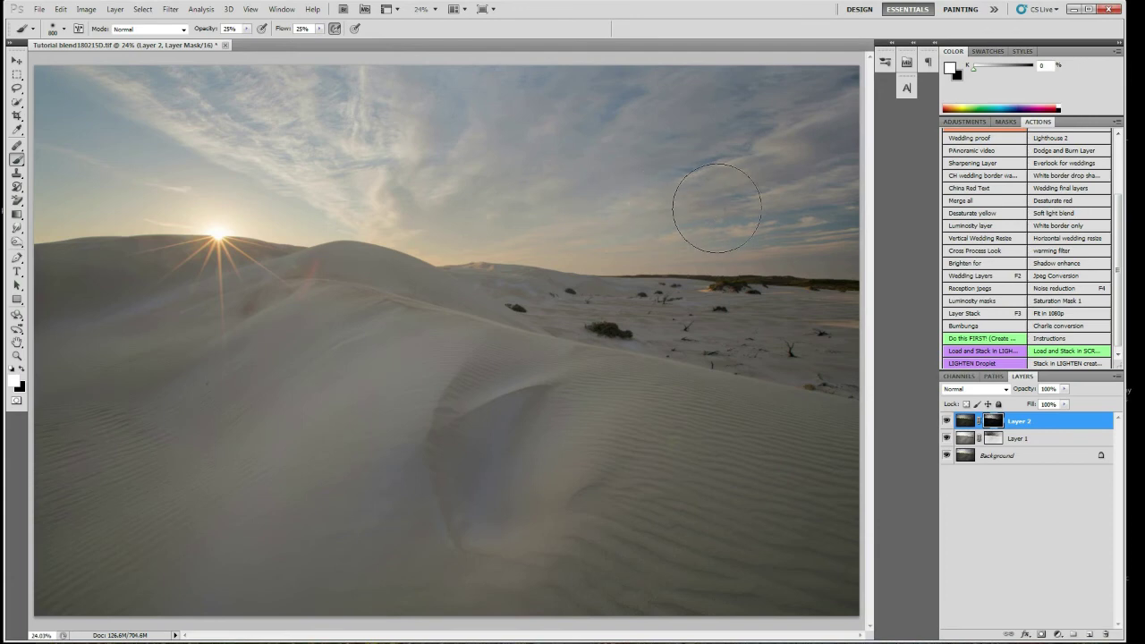
# - Paint white across the sky on Layer 2's mask to bring in more of the underexposed sky, and merge all visible layers
pyautogui.moveTo(362, 141)
pyautogui.mouseDown()
pyautogui.moveTo(342, 177)
pyautogui.moveTo(313, 146)
pyautogui.moveTo(325, 114)
pyautogui.moveTo(54, 106)
pyautogui.moveTo(116, 143)
pyautogui.mouseUp()
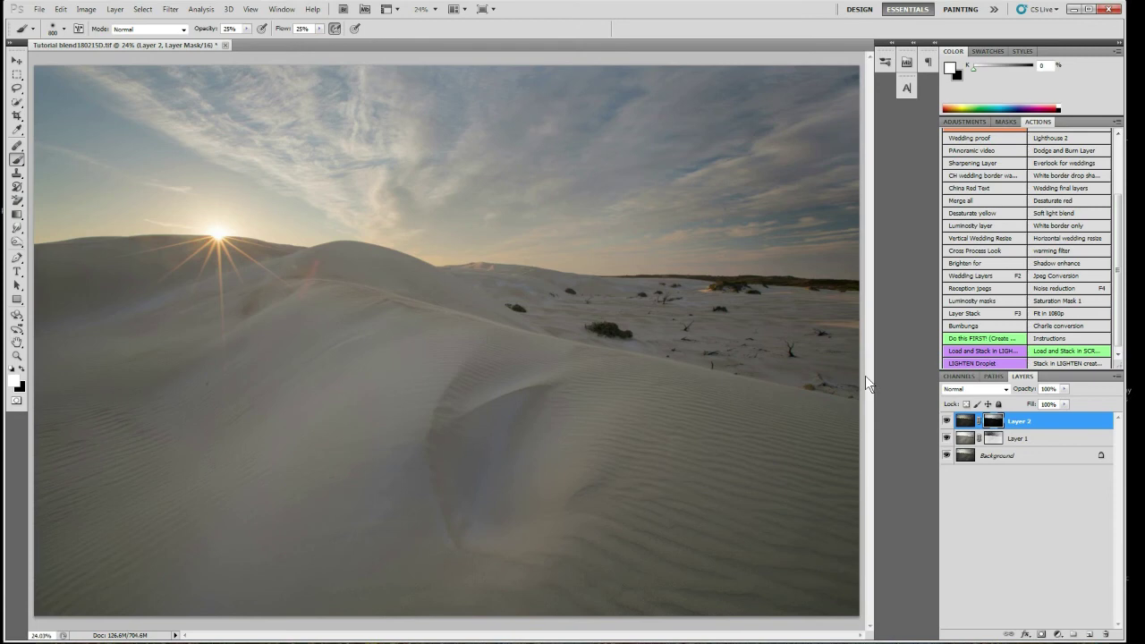
pyautogui.hotkey('ctrl', 'shift', 'e')
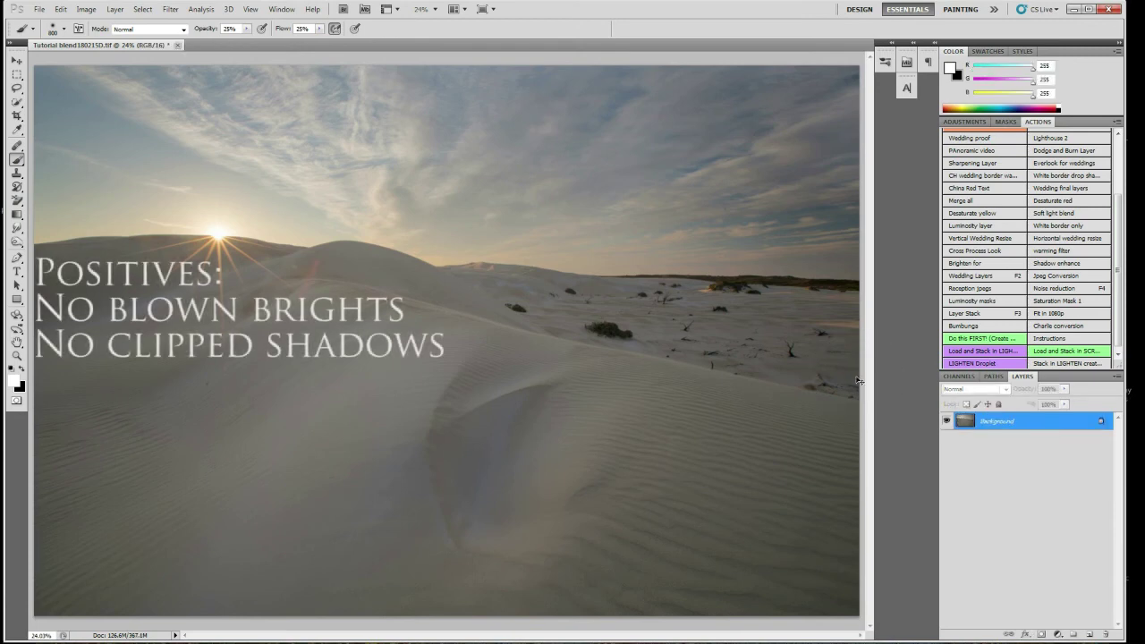
# - Check the merged image's RGB histogram in Levels and leave without making an adjustment
pyautogui.hotkey('ctrl', 'l')
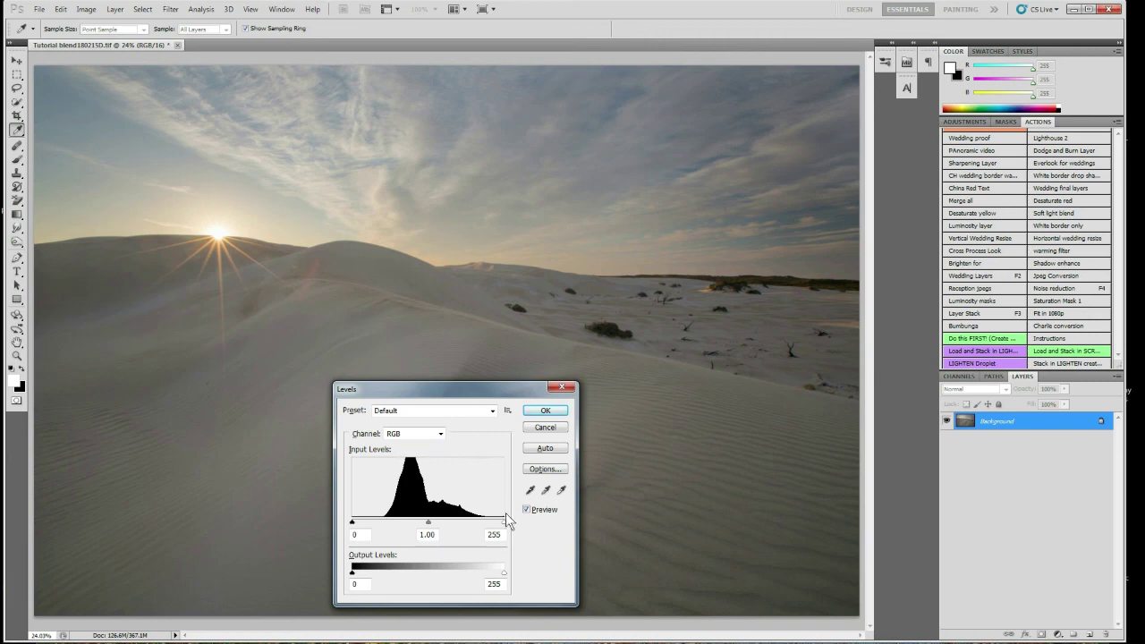
pyautogui.click(546, 428)
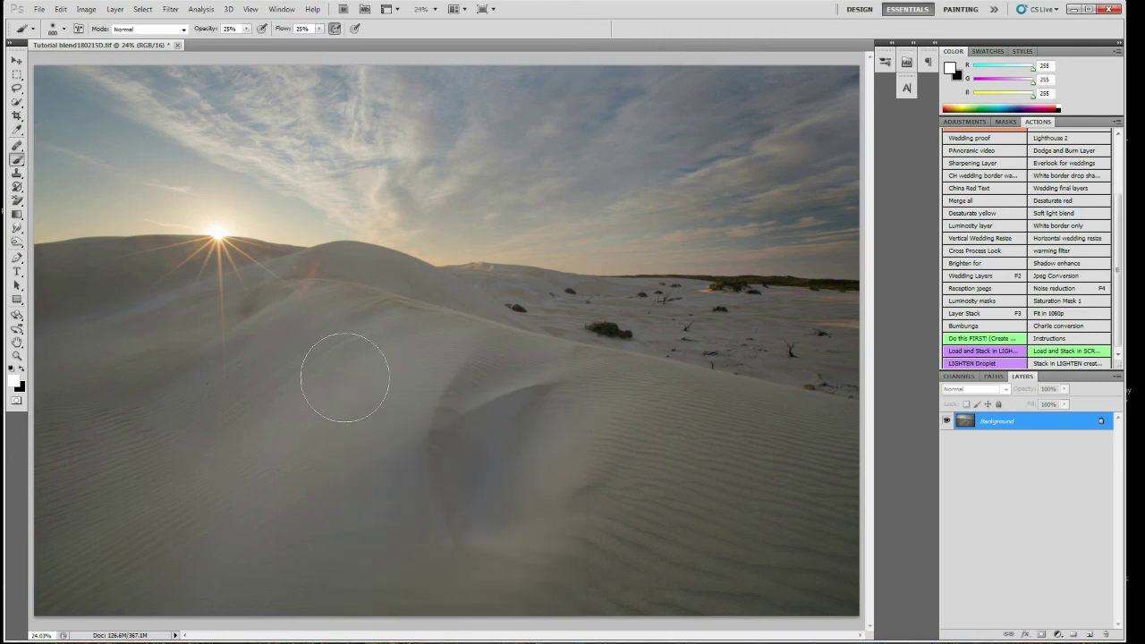